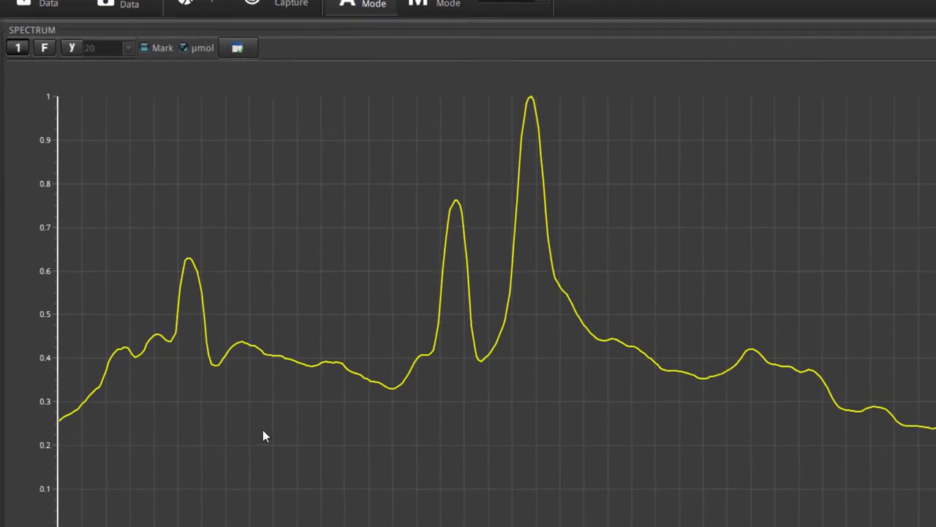
Step: Show the spectrum in absolute PPFD units and add the LI-180 file ESPD_29_VIPAR.txt to the graph
click(54, 58)
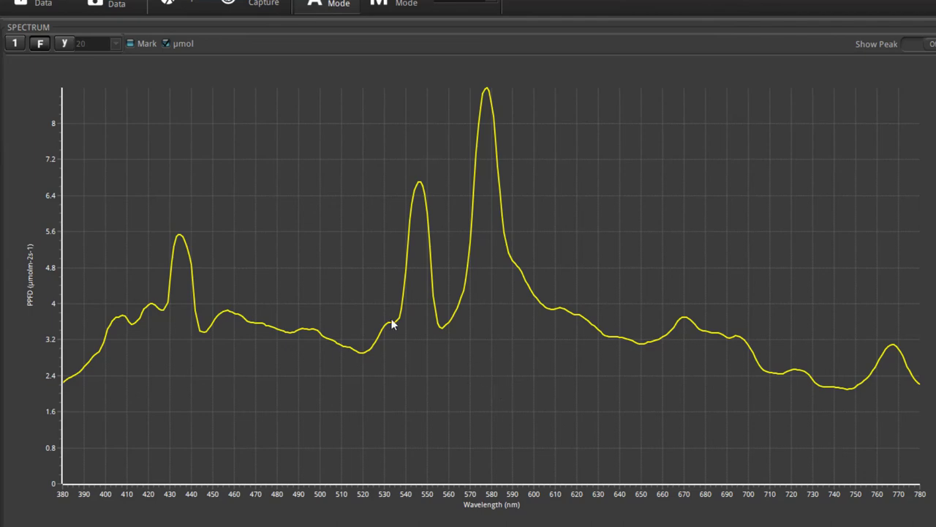
click(60, 2)
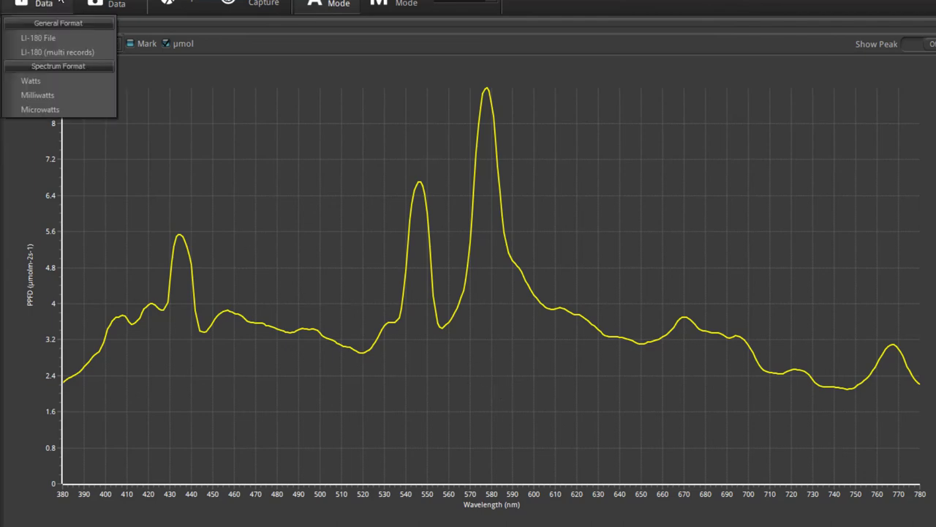
click(53, 39)
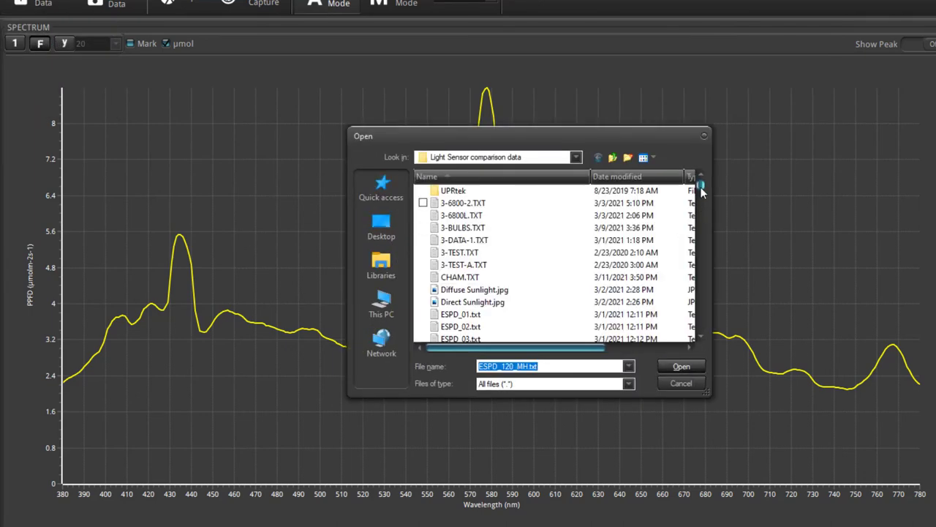
drag(702, 188, 702, 205)
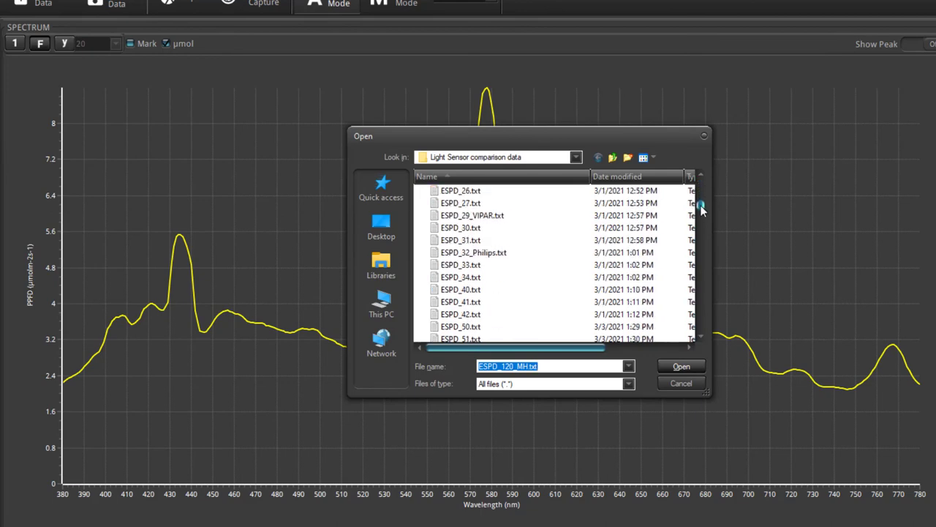
click(503, 215)
click(687, 367)
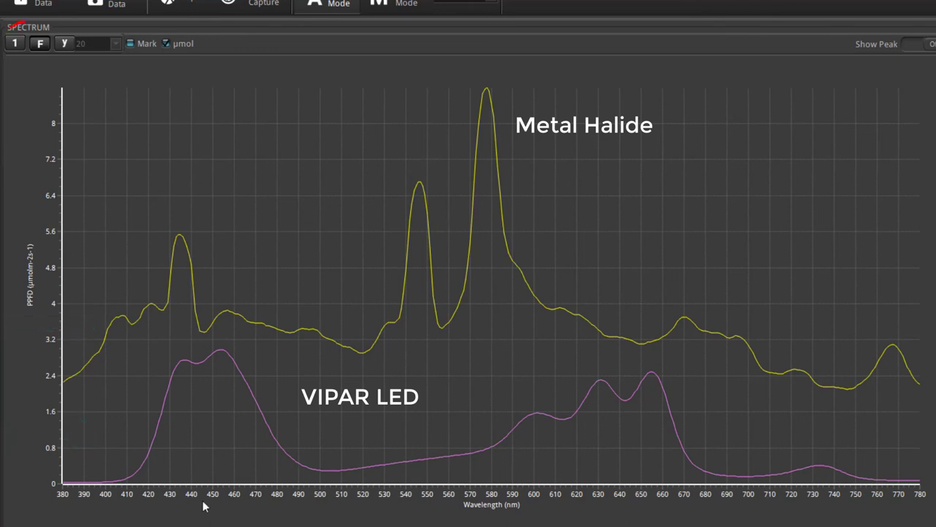
Step: Normalize the spectrum graph to 1 and add the LI-180 files ESPD_16_Fluence.txt and ESPD_32_Philips.txt
click(16, 44)
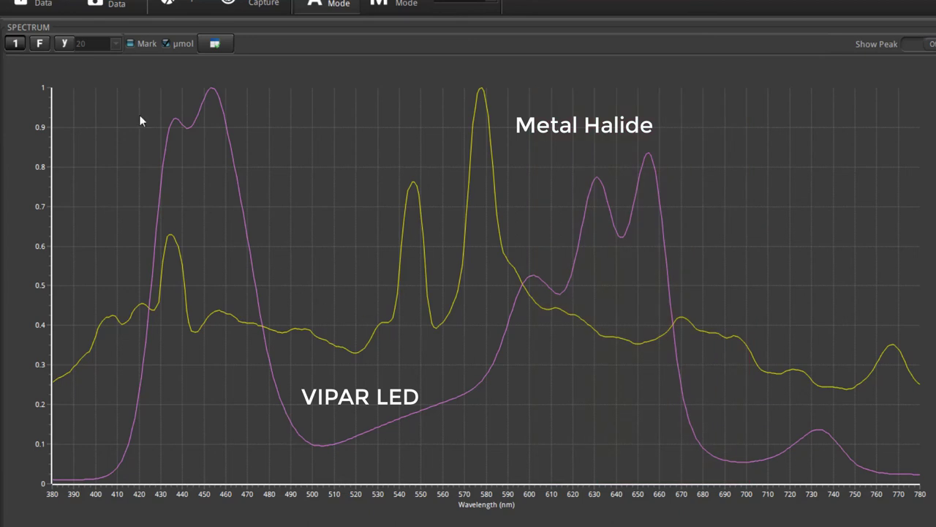
click(37, 3)
click(54, 34)
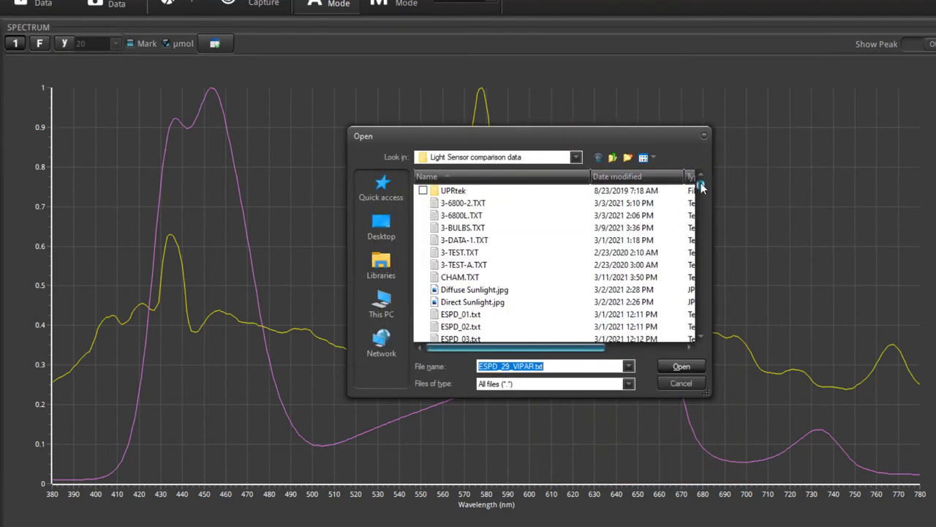
drag(700, 187, 700, 196)
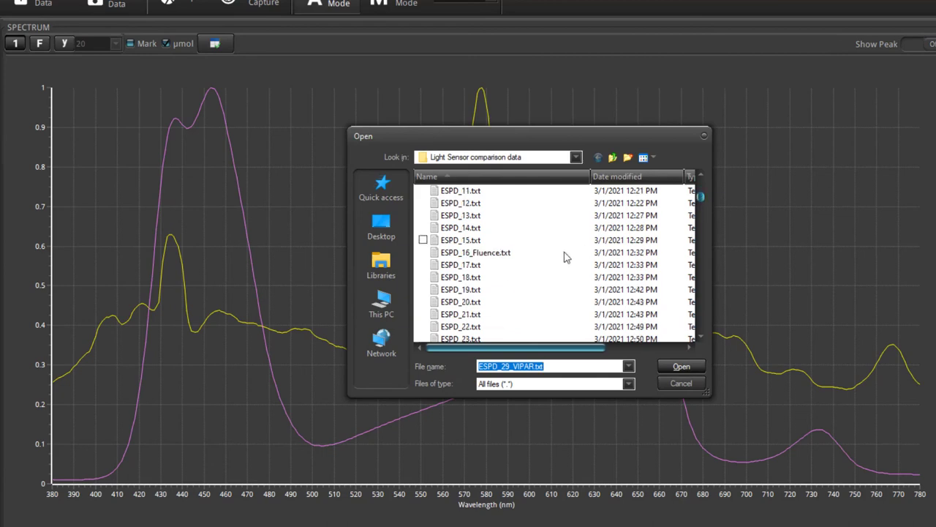
click(507, 253)
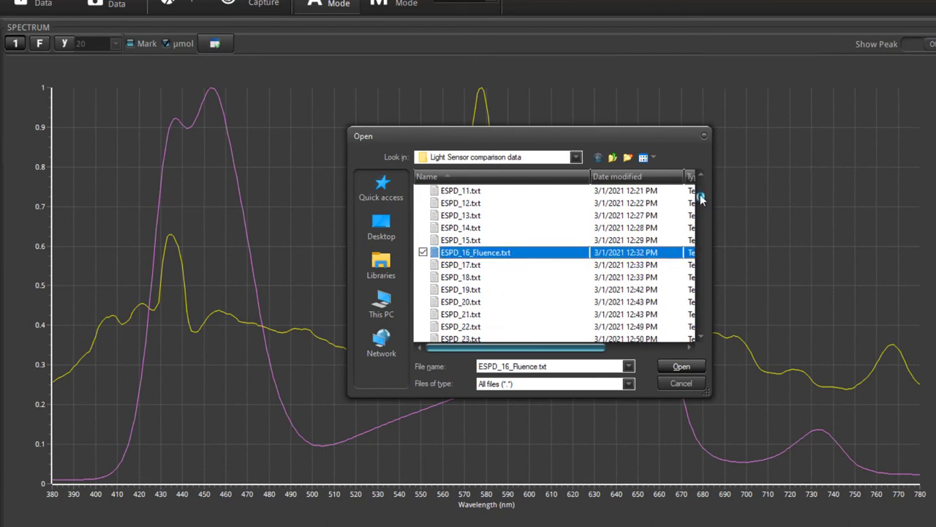
drag(701, 198, 701, 203)
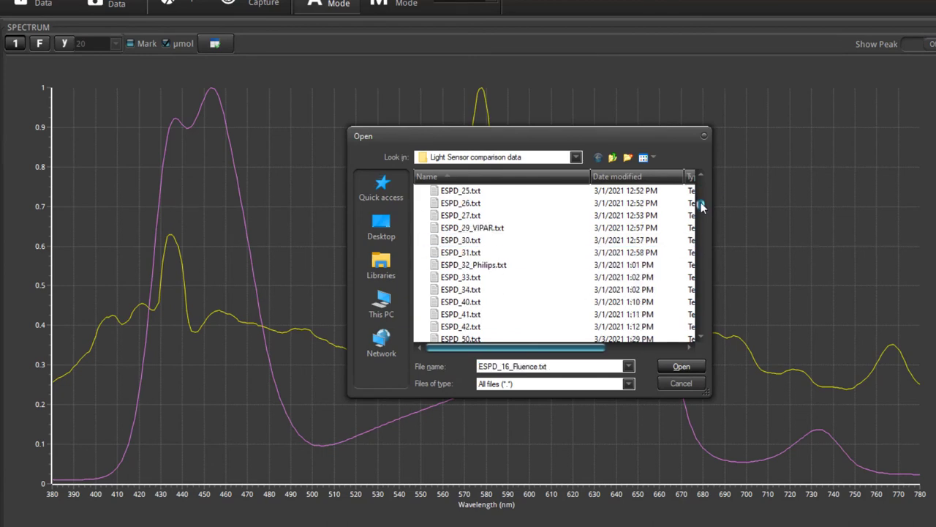
ctrl+click(495, 270)
click(682, 366)
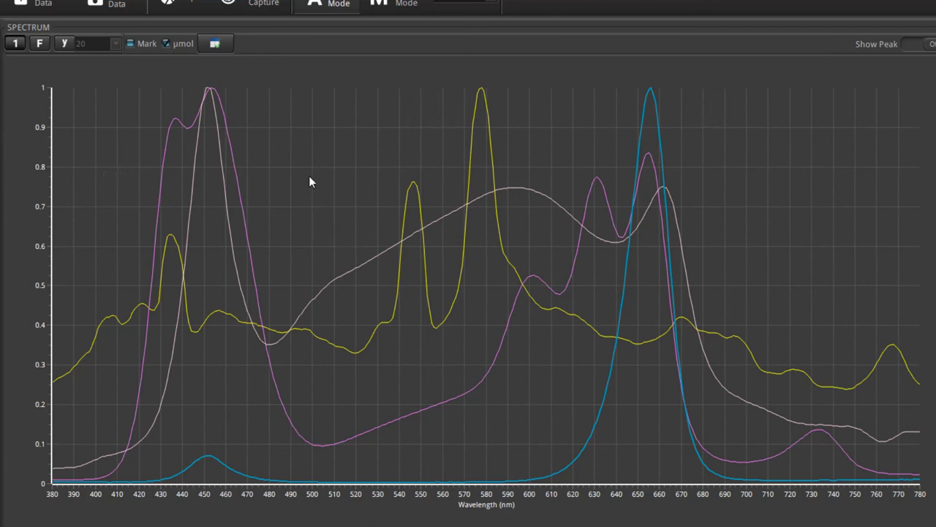
Step: Compare the lamp spectra with the Chlorophyll A reference spectrum and with the Chlorophyll B reference
click(216, 45)
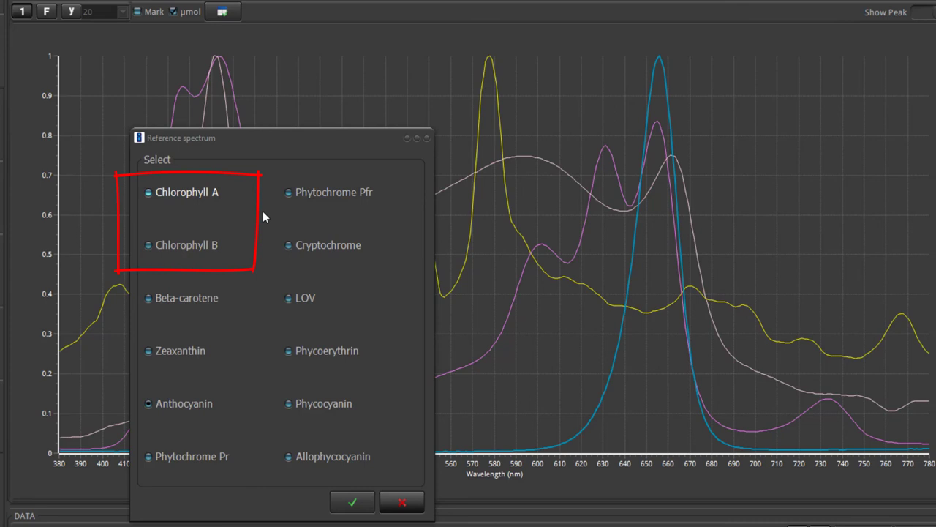
click(195, 195)
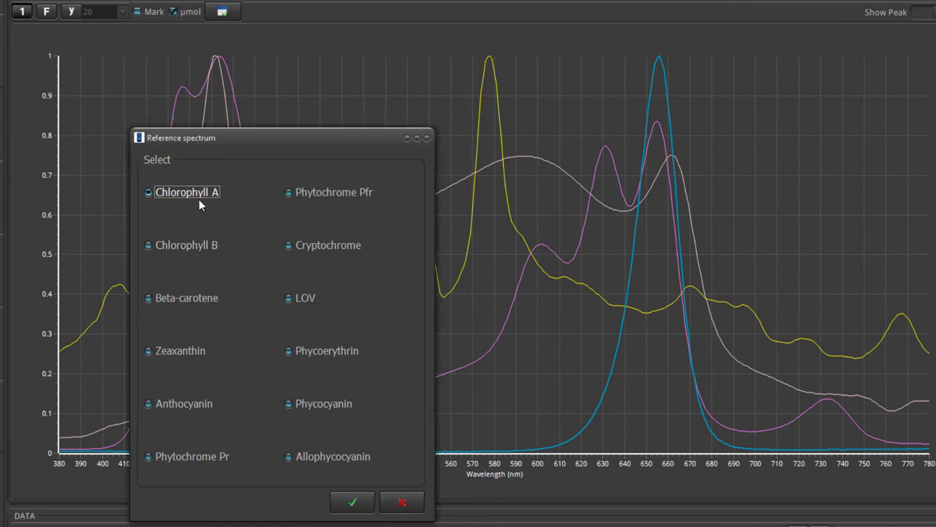
click(357, 505)
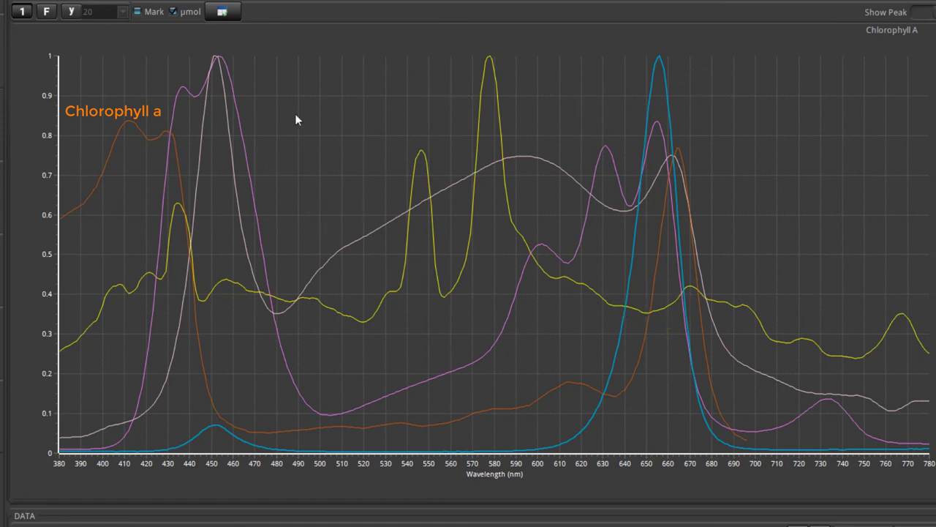
click(232, 11)
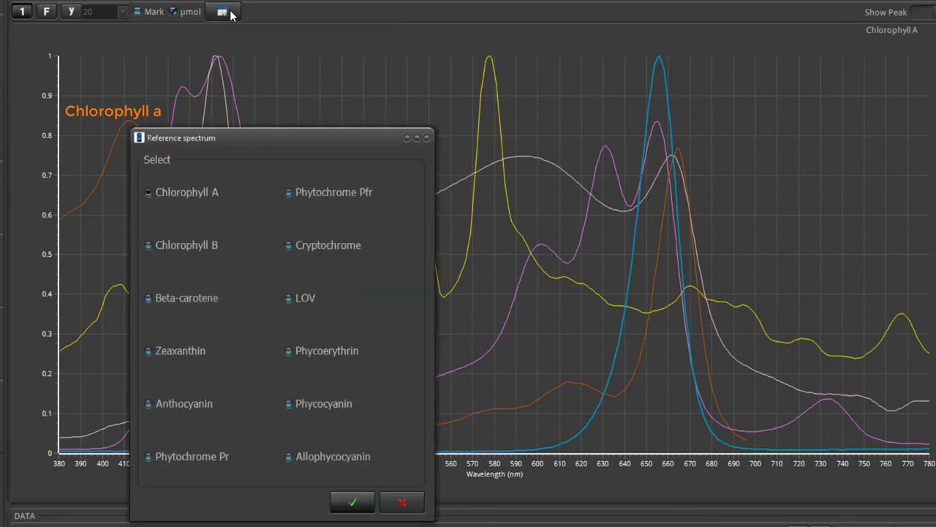
click(199, 245)
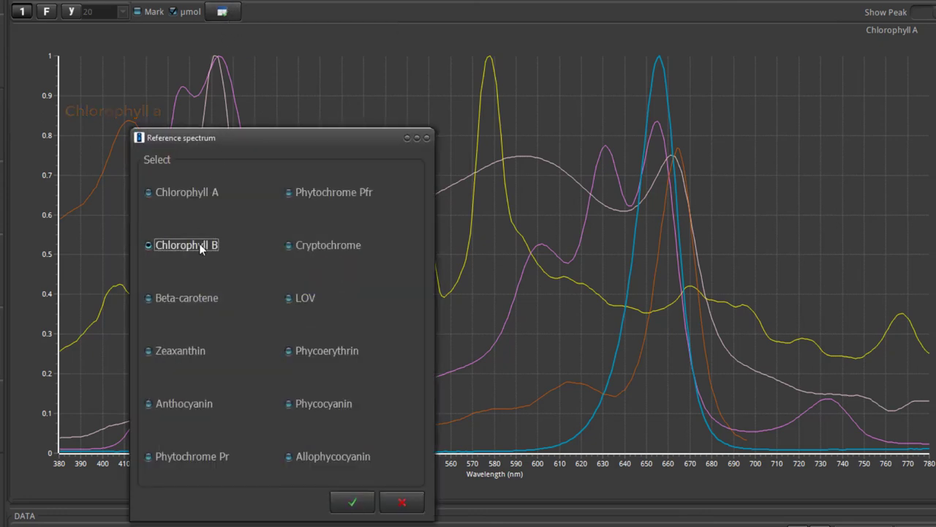
click(350, 501)
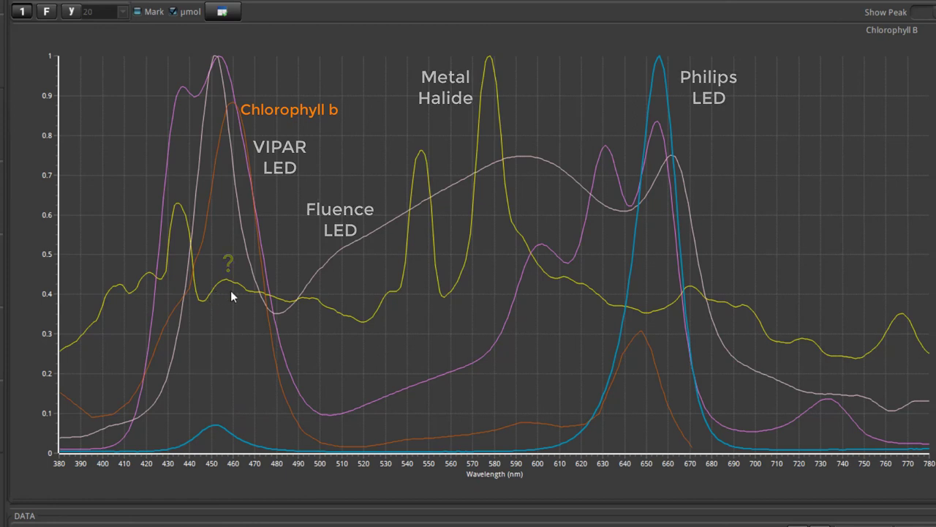
Step: Compare the lamp spectra with the Phytochrome Pr reference spectrum and with the Phytochrome Pfr reference
click(222, 12)
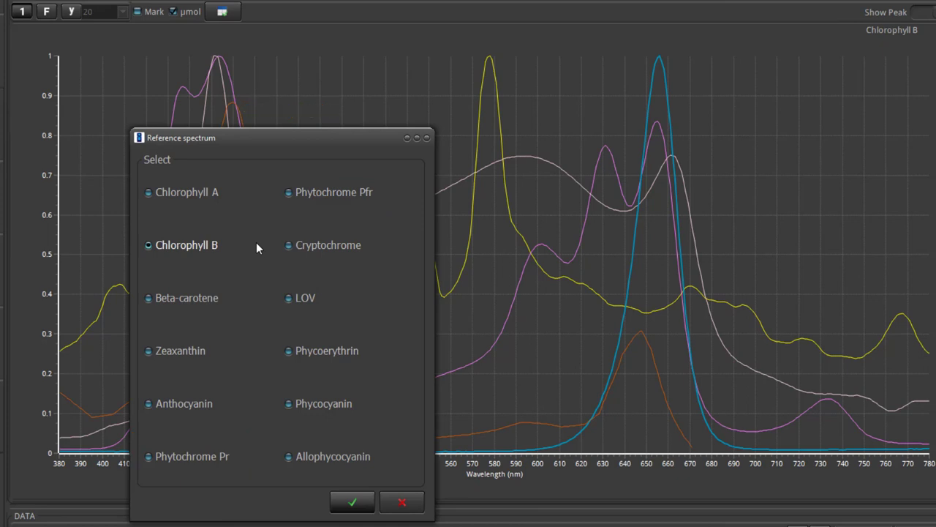
click(217, 458)
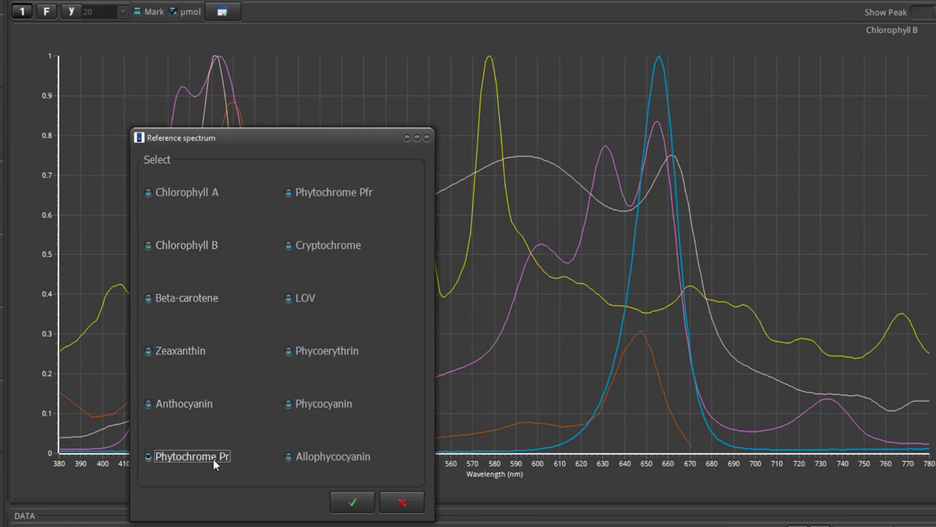
click(350, 501)
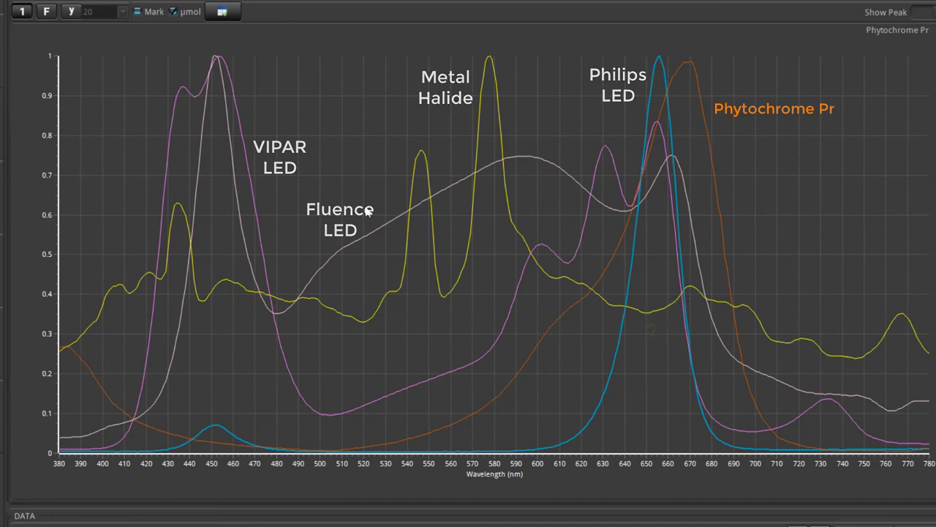
click(222, 12)
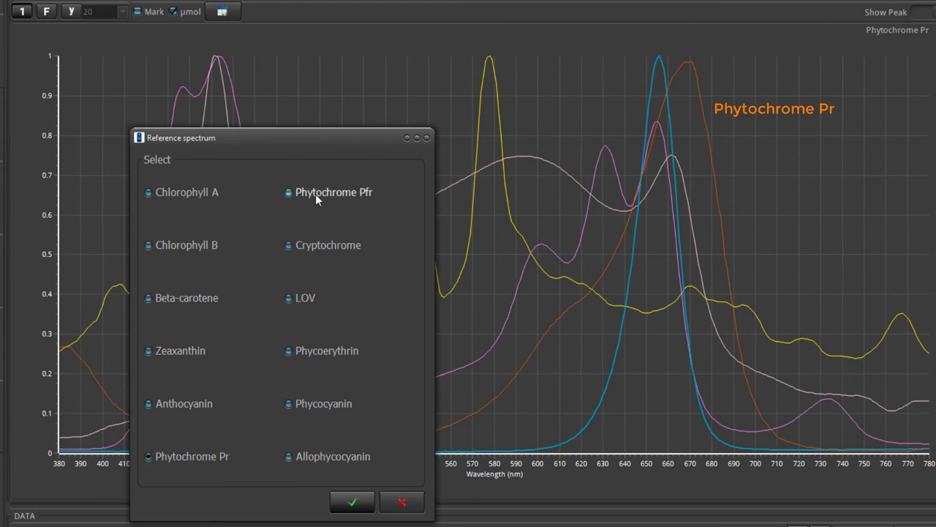
click(315, 194)
click(354, 502)
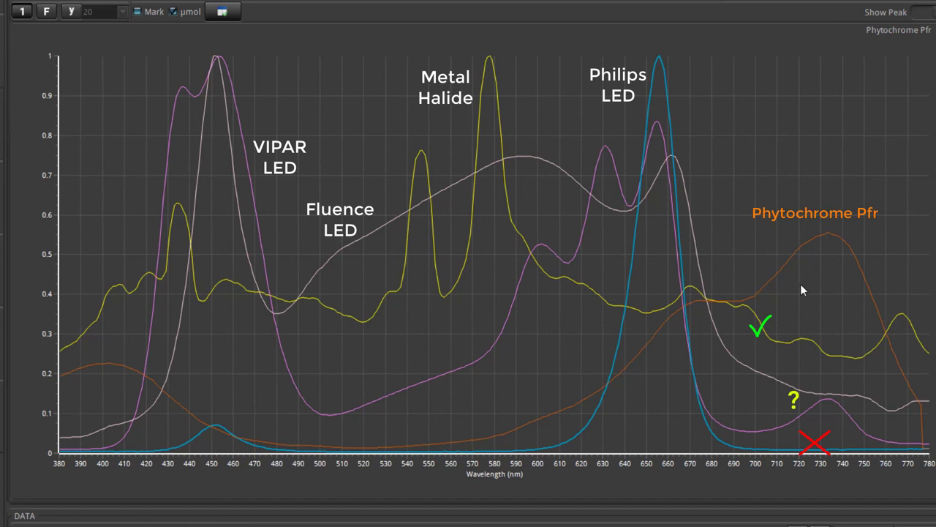
Step: Overlay the Anthocyanin reference spectrum on the normalized lamp spectra
click(225, 14)
click(184, 406)
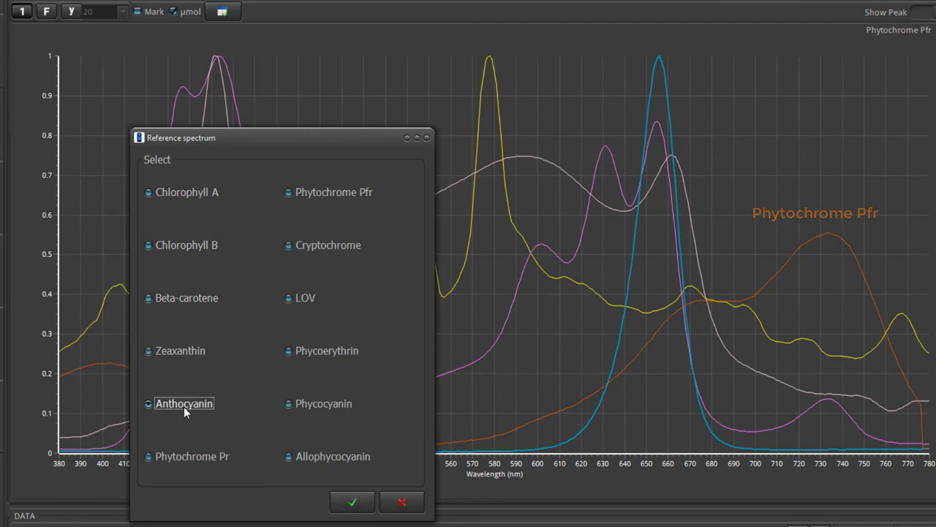
click(352, 501)
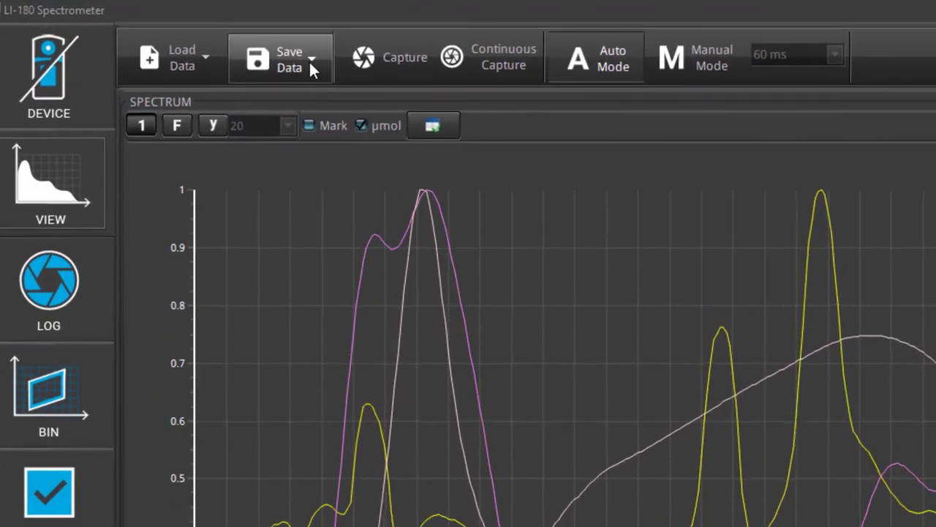
Step: Open the options for saving the spectrum data
click(309, 61)
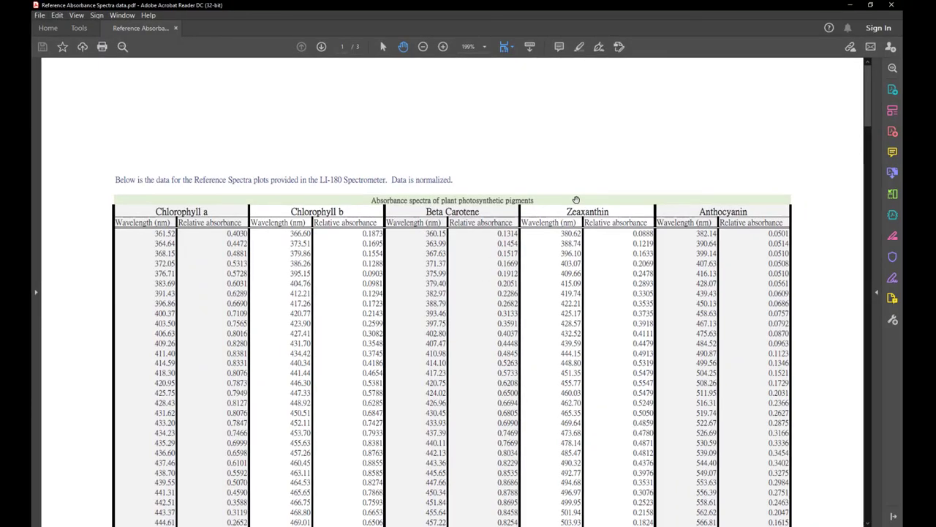
Step: Look through the wavelength and relative absorbance tables in Reference Absorbance Spectra data.pdf, from the first page to the third and back
scroll(575, 201, down, 2)
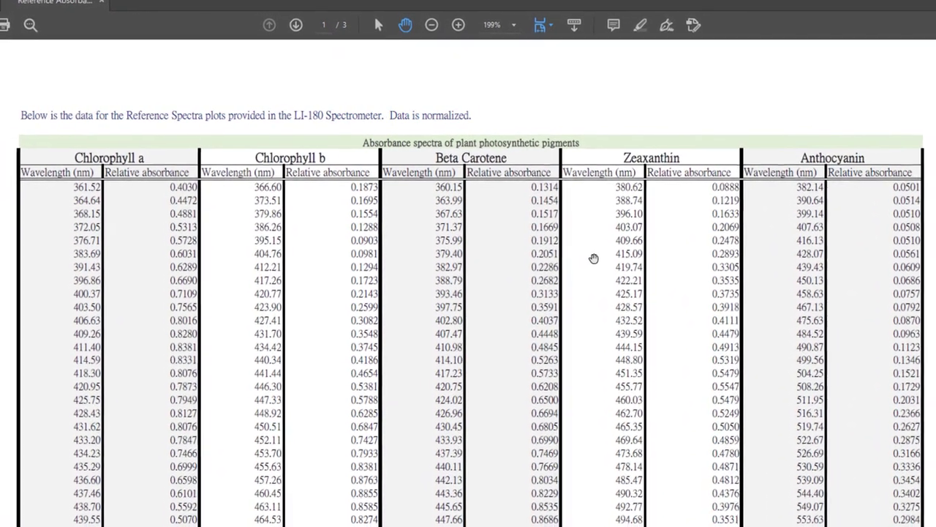
scroll(844, 359, down, 20)
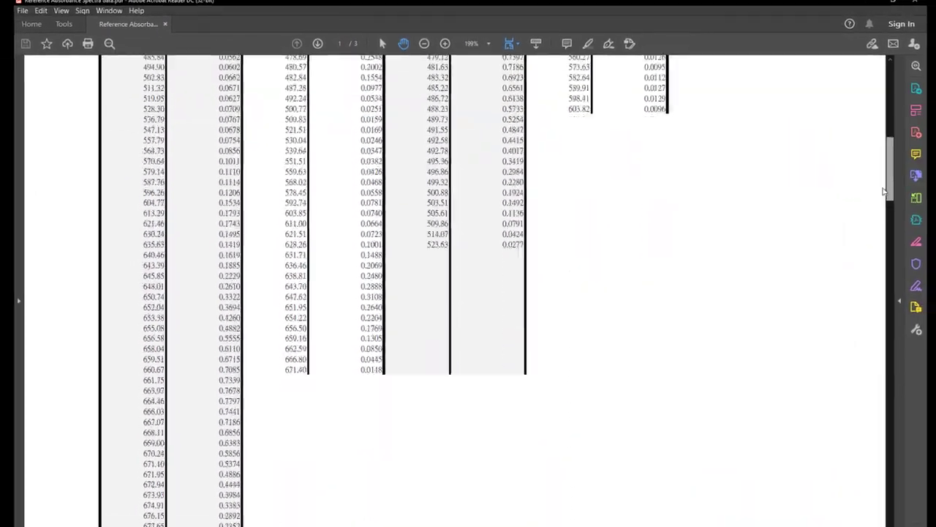
scroll(849, 359, down, 10)
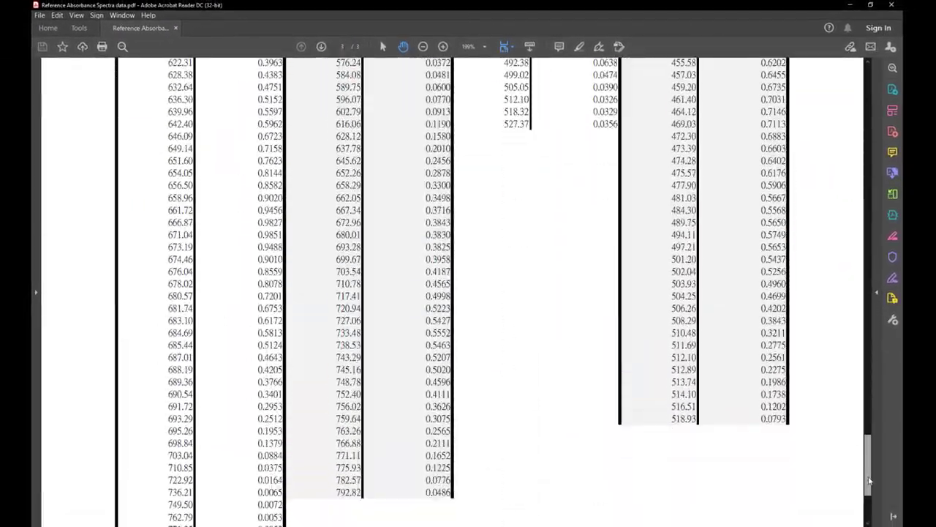
scroll(857, 351, up, 12)
scroll(857, 337, up, 20)
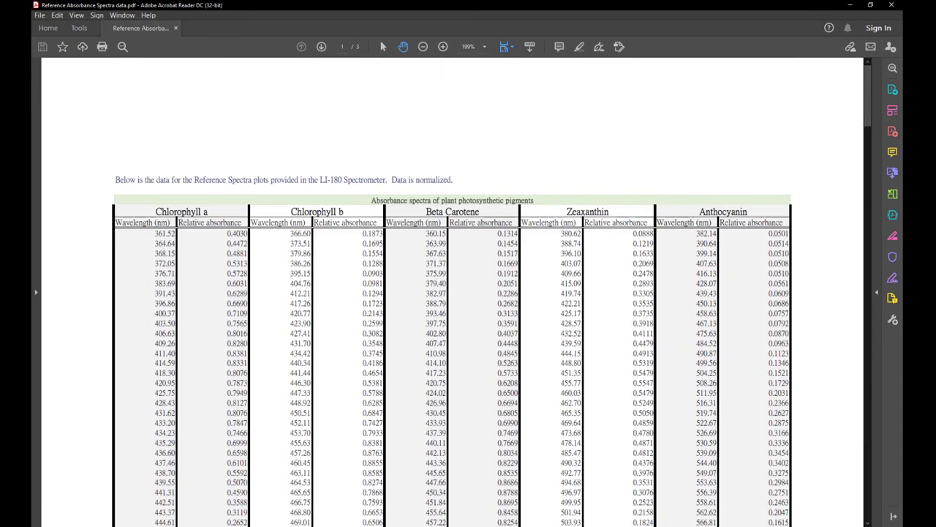
key(alt+Tab)
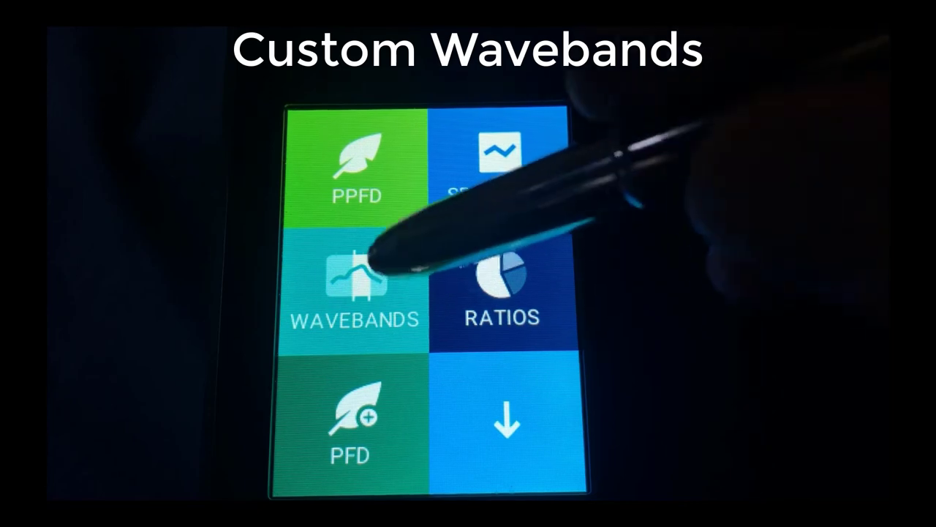
click(369, 282)
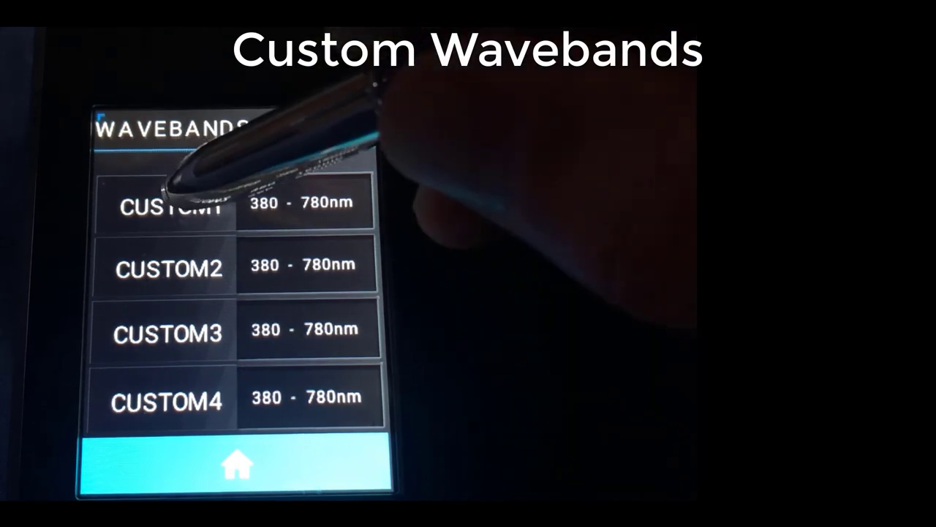
click(171, 206)
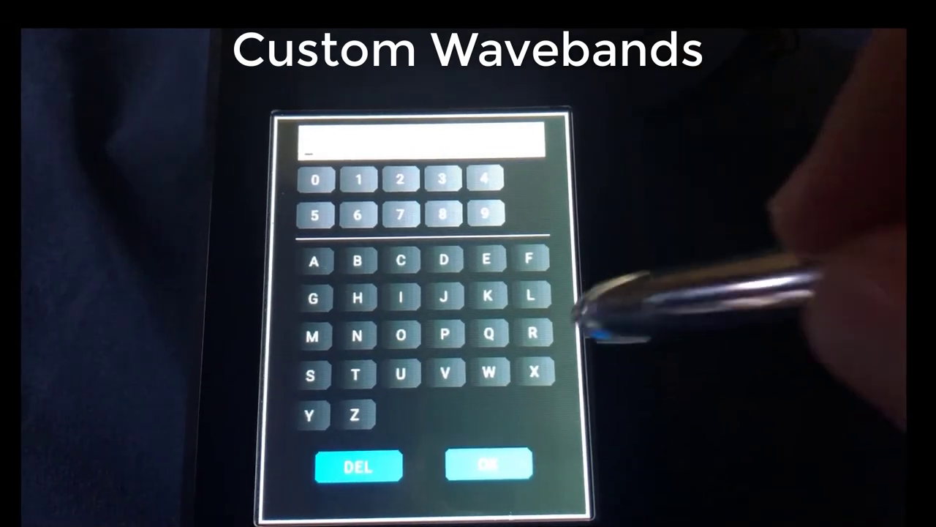
click(521, 331)
click(528, 258)
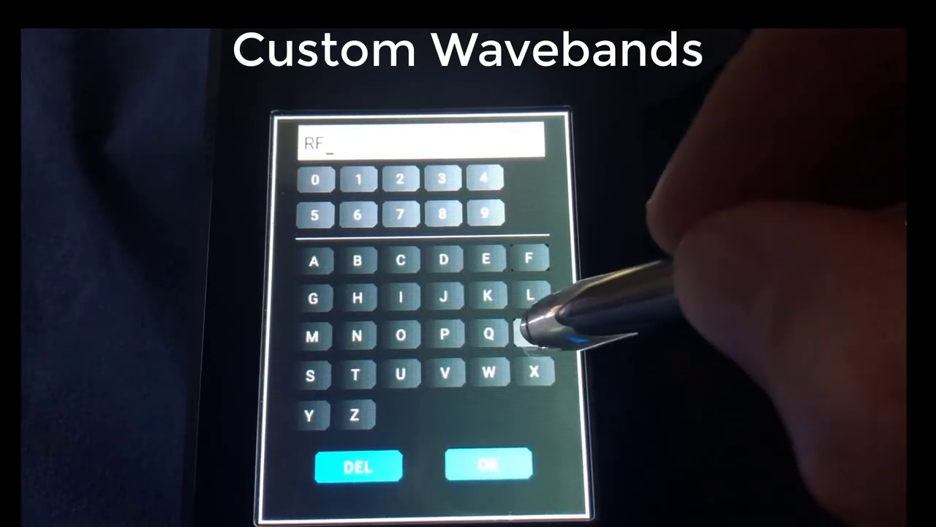
click(533, 333)
click(488, 464)
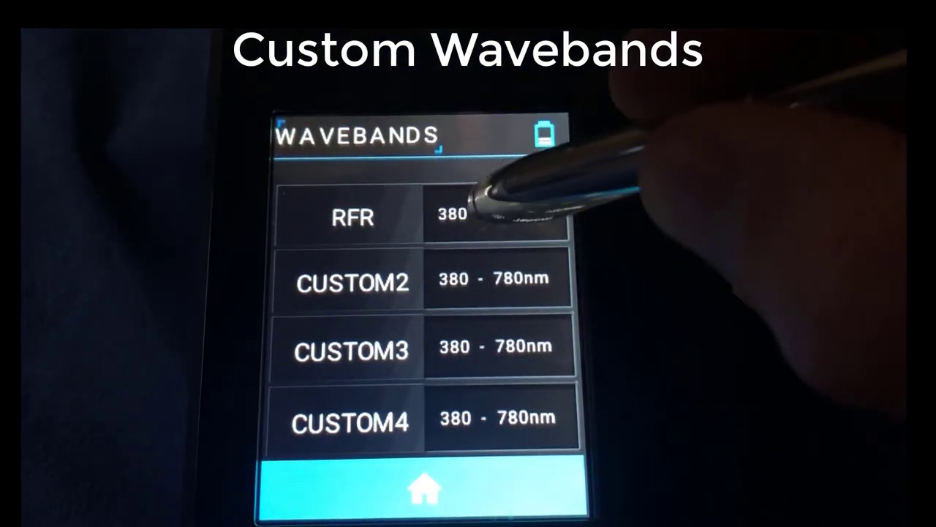
click(487, 212)
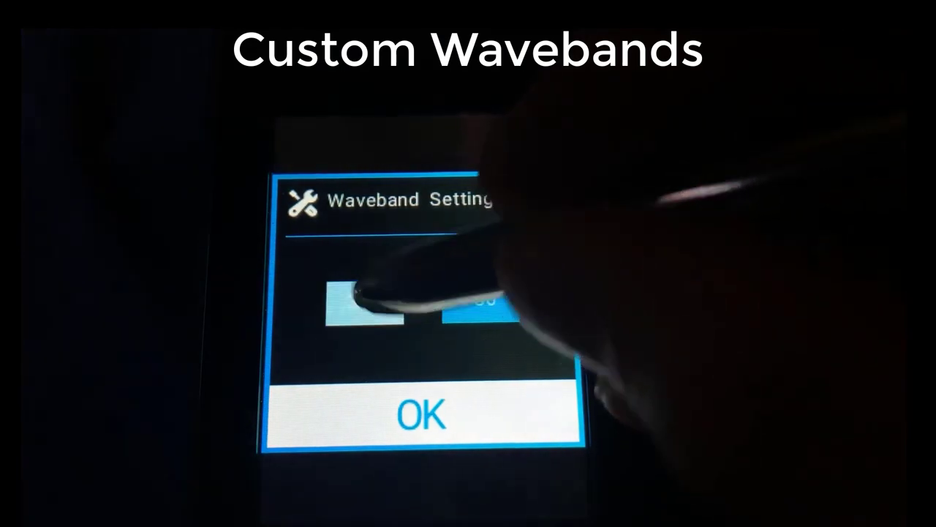
click(364, 300)
click(395, 337)
click(370, 378)
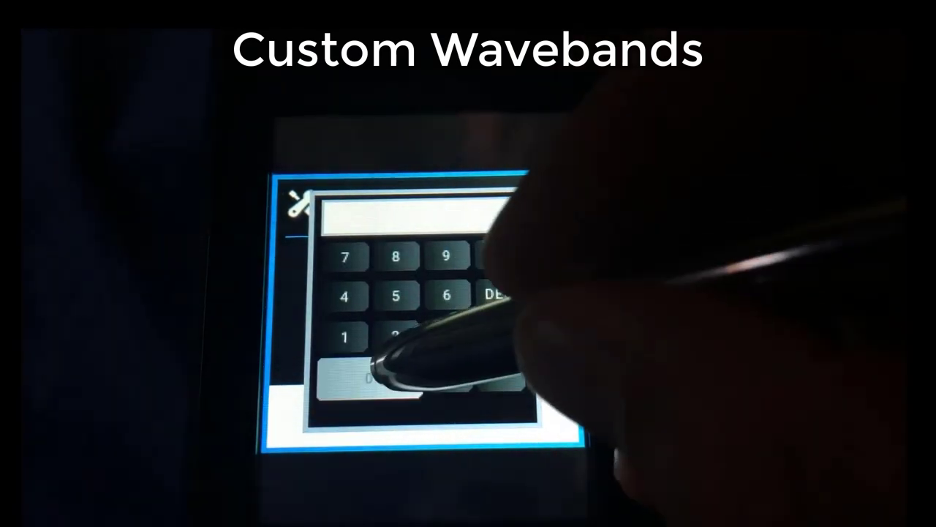
click(512, 355)
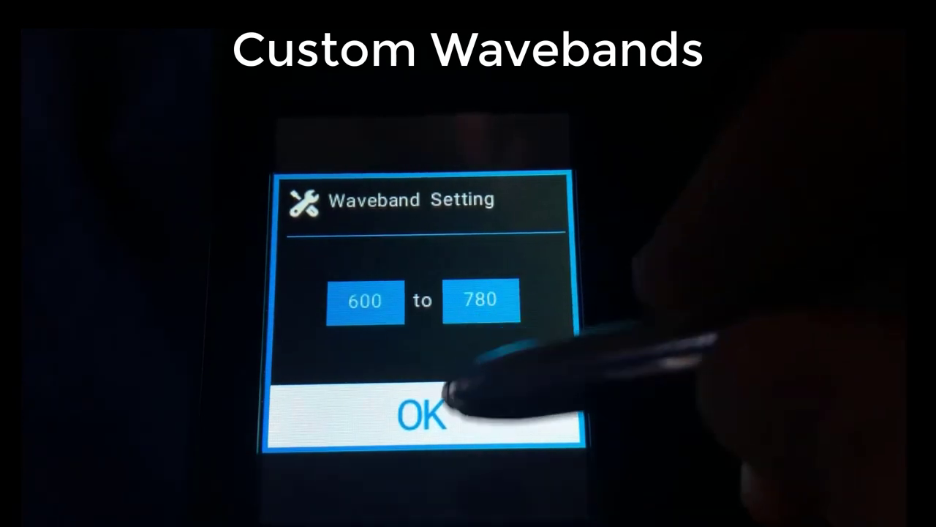
click(431, 409)
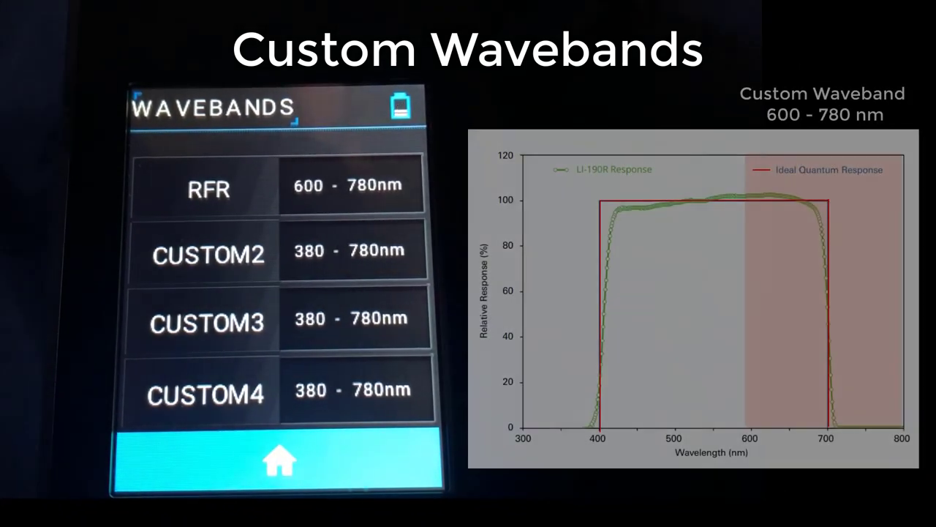